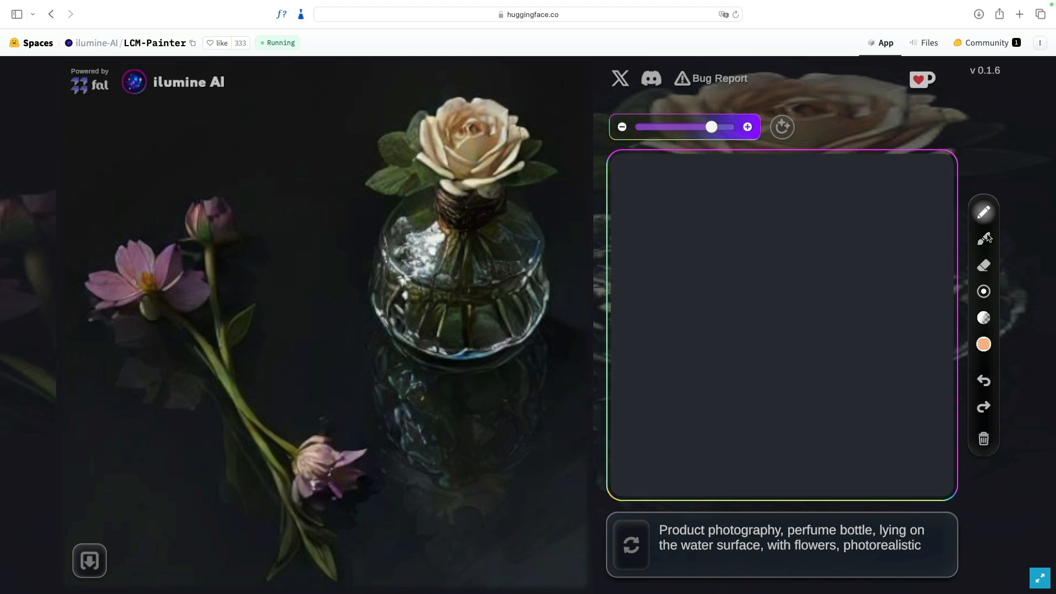
Check the brush size and opacity settings, and paint a filled peach rectangle as the perfume bottle's body on the canvas
{"action": "left_click", "coordinate": [984, 292]}
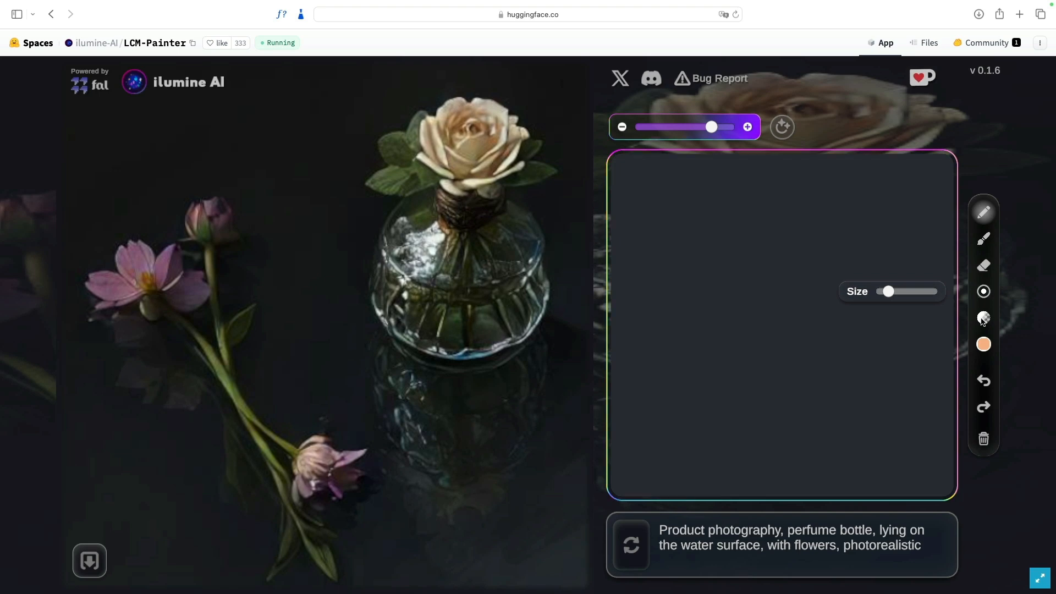
{"action": "left_click", "coordinate": [984, 317]}
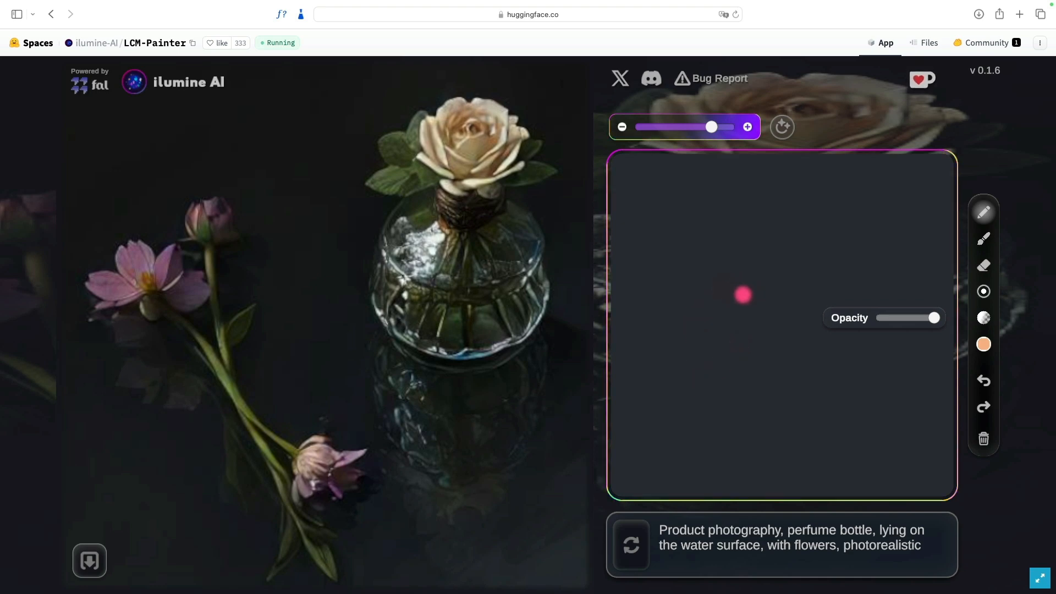
{"action": "mouse_move", "coordinate": [719, 290]}
{"action": "left_mouse_down"}
{"action": "mouse_move", "coordinate": [720, 421]}
{"action": "mouse_move", "coordinate": [817, 410]}
{"action": "mouse_move", "coordinate": [800, 295]}
{"action": "mouse_move", "coordinate": [785, 289]}
{"action": "mouse_move", "coordinate": [712, 287]}
{"action": "mouse_move", "coordinate": [733, 333]}
{"action": "mouse_move", "coordinate": [739, 401]}
{"action": "mouse_move", "coordinate": [750, 315]}
{"action": "mouse_move", "coordinate": [743, 402]}
{"action": "mouse_move", "coordinate": [752, 298]}
{"action": "mouse_move", "coordinate": [799, 399]}
{"action": "mouse_move", "coordinate": [788, 311]}
{"action": "mouse_move", "coordinate": [768, 303]}
{"action": "mouse_move", "coordinate": [735, 399]}
{"action": "mouse_move", "coordinate": [744, 404]}
{"action": "mouse_move", "coordinate": [734, 294]}
{"action": "left_mouse_up"}
{"action": "mouse_move", "coordinate": [754, 393]}
{"action": "left_mouse_down"}
{"action": "mouse_move", "coordinate": [789, 305]}
{"action": "mouse_move", "coordinate": [786, 363]}
{"action": "mouse_move", "coordinate": [803, 396]}
{"action": "left_mouse_up"}
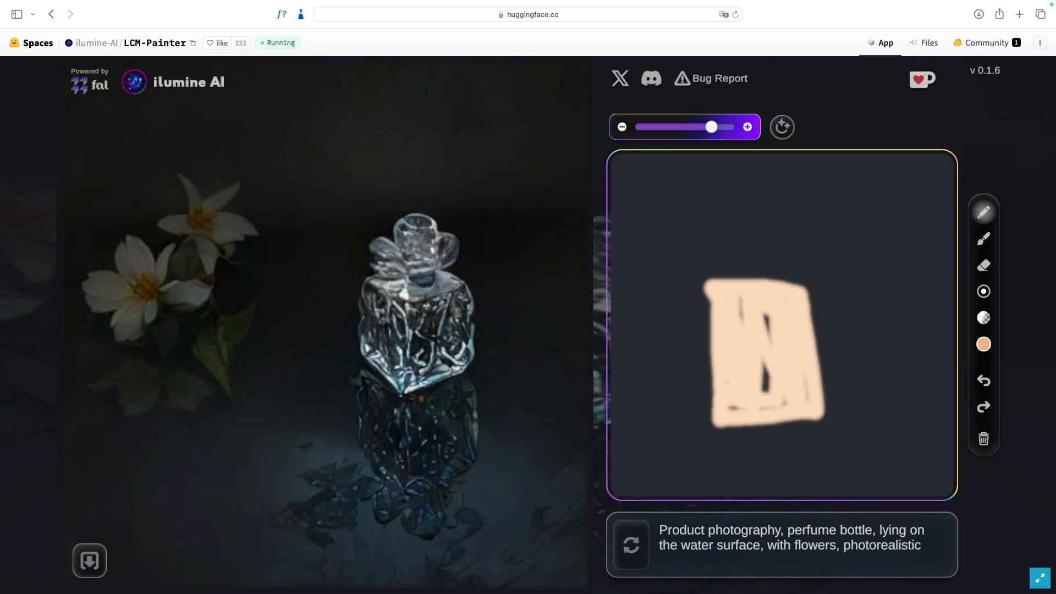
{"action": "mouse_move", "coordinate": [729, 408]}
{"action": "left_mouse_down"}
{"action": "mouse_move", "coordinate": [786, 404]}
{"action": "mouse_move", "coordinate": [807, 377]}
{"action": "left_mouse_up"}
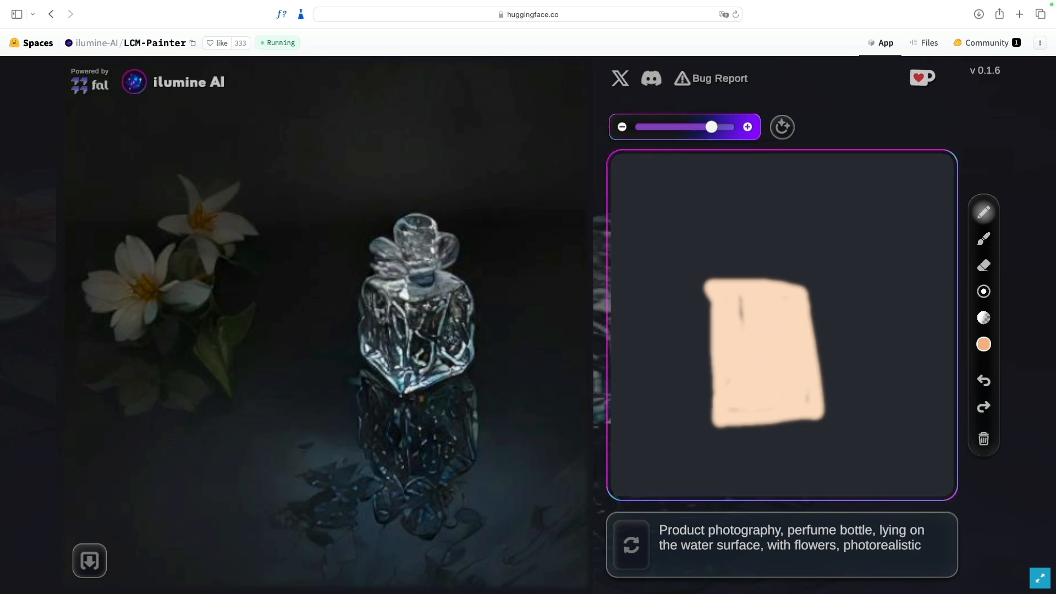
{"action": "left_click", "coordinate": [742, 321]}
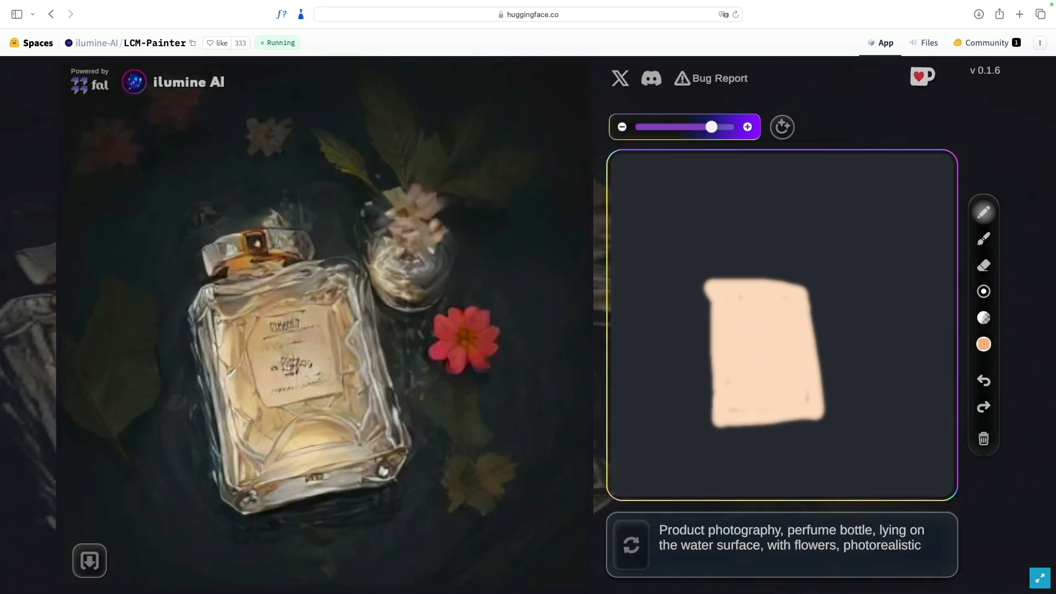
Change the colour to golden yellow and paint the bottle's neck, cap and a label patch on its body
{"action": "left_click", "coordinate": [983, 344]}
{"action": "left_click_drag", "start_coordinate": [861, 277], "coordinate": [912, 275]}
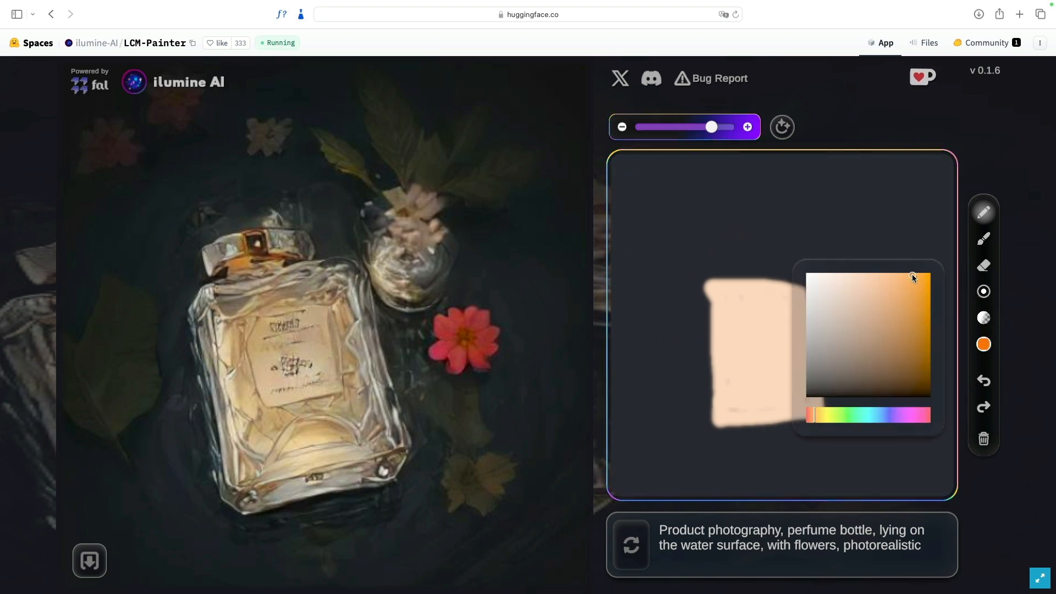
{"action": "left_click_drag", "start_coordinate": [816, 421], "coordinate": [822, 418]}
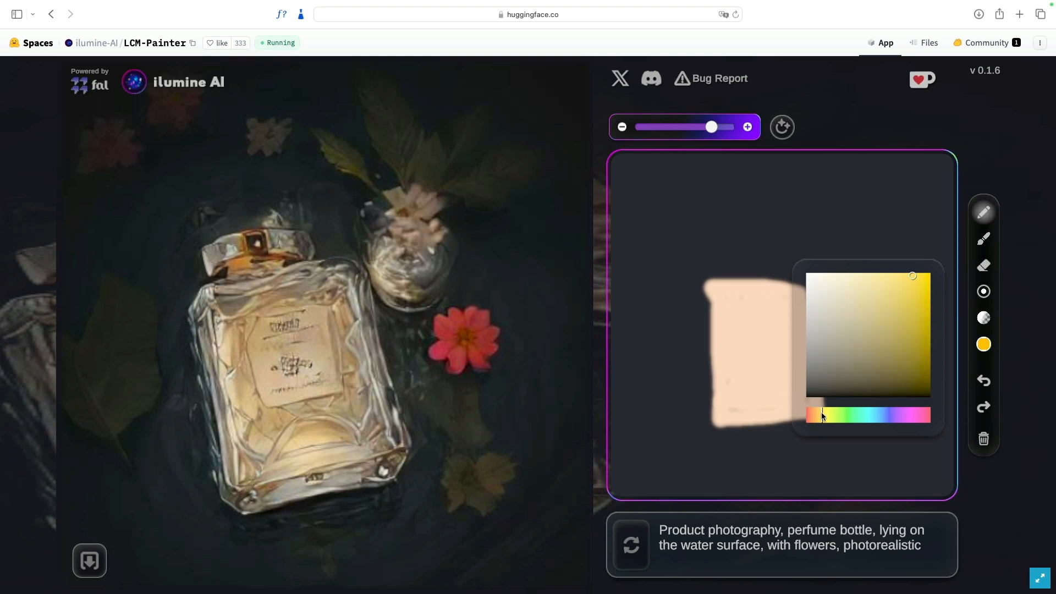
{"action": "mouse_move", "coordinate": [756, 278]}
{"action": "left_mouse_down"}
{"action": "mouse_move", "coordinate": [769, 276]}
{"action": "mouse_move", "coordinate": [755, 262]}
{"action": "mouse_move", "coordinate": [746, 276]}
{"action": "mouse_move", "coordinate": [743, 260]}
{"action": "mouse_move", "coordinate": [781, 258]}
{"action": "mouse_move", "coordinate": [768, 248]}
{"action": "mouse_move", "coordinate": [733, 258]}
{"action": "left_mouse_up"}
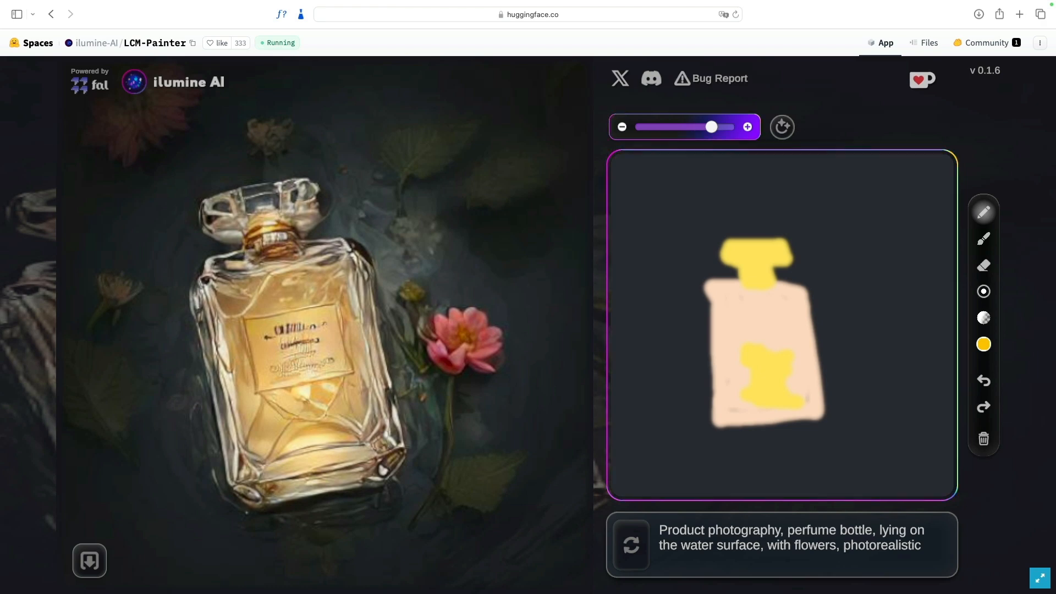
Choose a pinkish red with a smaller brush size and draw a five-petal flower on each side of the bottle
{"action": "left_click", "coordinate": [983, 344]}
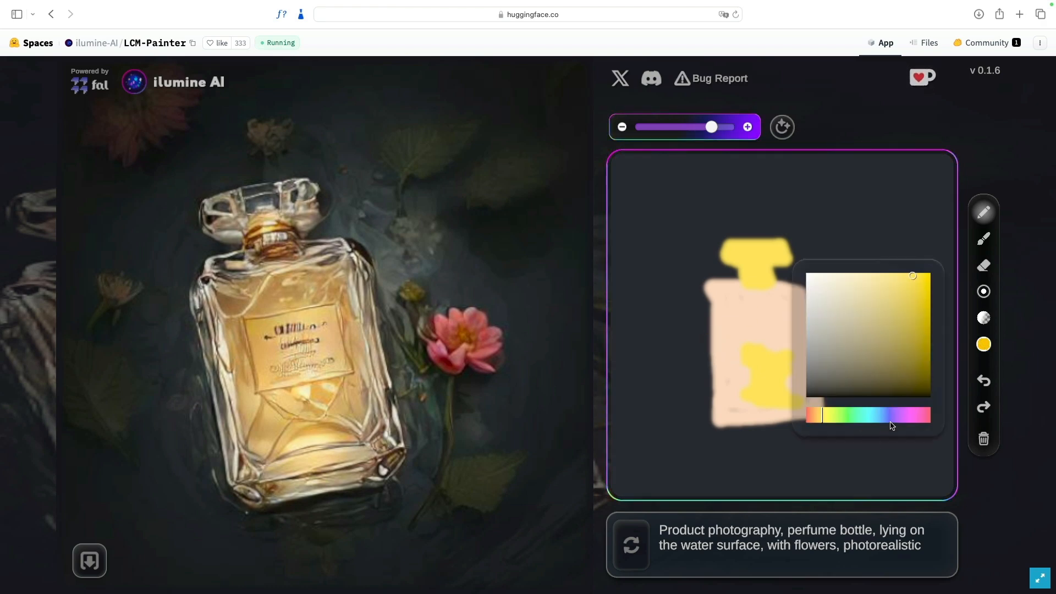
{"action": "left_click", "coordinate": [917, 415]}
{"action": "left_click", "coordinate": [927, 414]}
{"action": "left_click", "coordinate": [927, 275]}
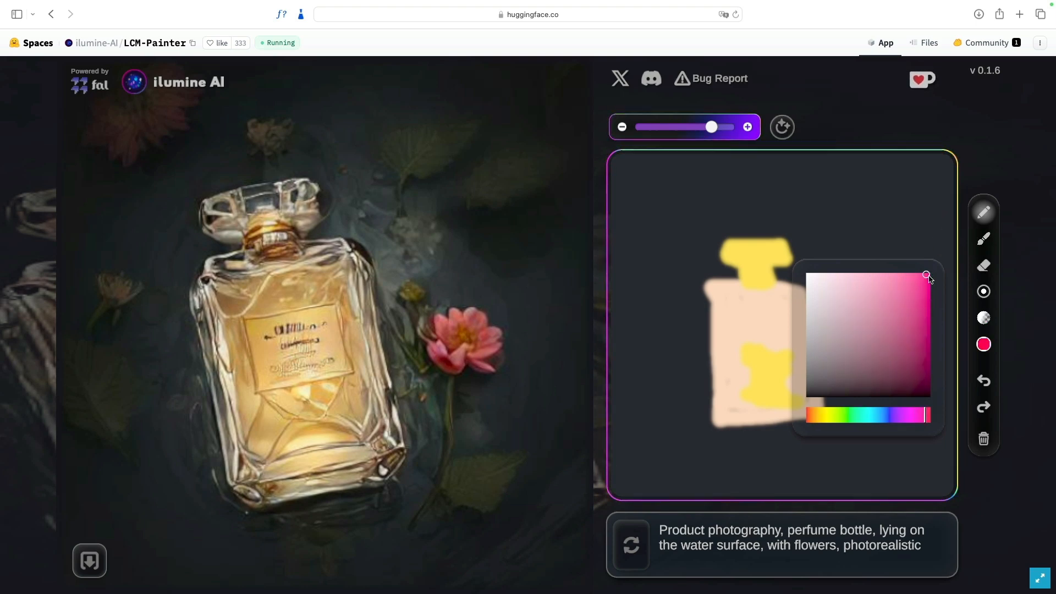
{"action": "left_click", "coordinate": [983, 291]}
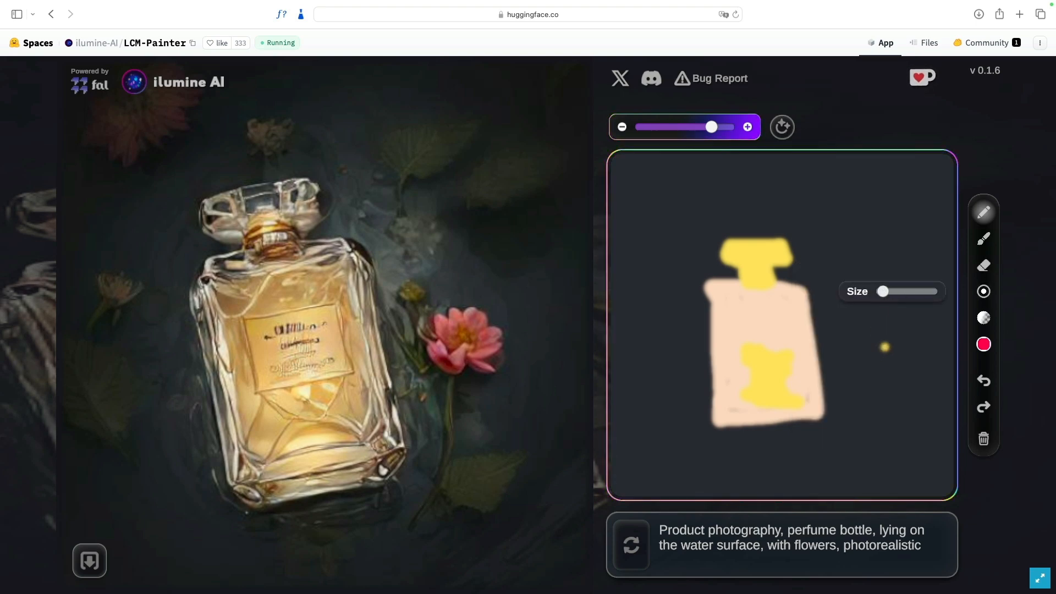
{"action": "mouse_move", "coordinate": [853, 376]}
{"action": "left_mouse_down"}
{"action": "mouse_move", "coordinate": [876, 383]}
{"action": "mouse_move", "coordinate": [891, 363]}
{"action": "mouse_move", "coordinate": [887, 390]}
{"action": "mouse_move", "coordinate": [921, 395]}
{"action": "mouse_move", "coordinate": [841, 408]}
{"action": "mouse_move", "coordinate": [874, 395]}
{"action": "mouse_move", "coordinate": [904, 408]}
{"action": "left_mouse_up"}
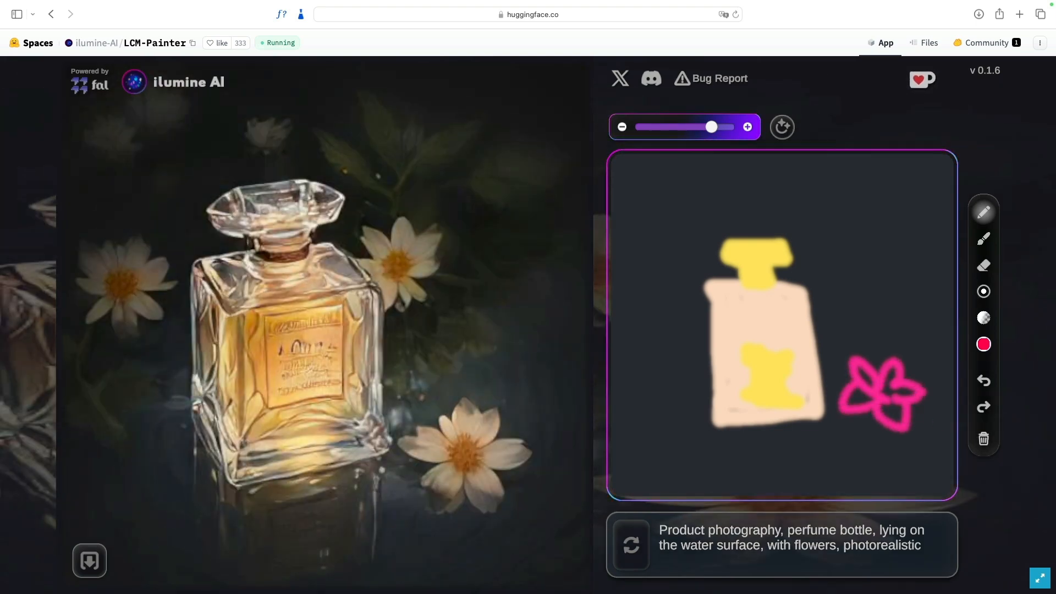
{"action": "mouse_move", "coordinate": [624, 386]}
{"action": "left_mouse_down"}
{"action": "mouse_move", "coordinate": [657, 371]}
{"action": "mouse_move", "coordinate": [648, 401]}
{"action": "mouse_move", "coordinate": [689, 381]}
{"action": "mouse_move", "coordinate": [671, 414]}
{"action": "mouse_move", "coordinate": [632, 417]}
{"action": "mouse_move", "coordinate": [673, 438]}
{"action": "left_mouse_up"}
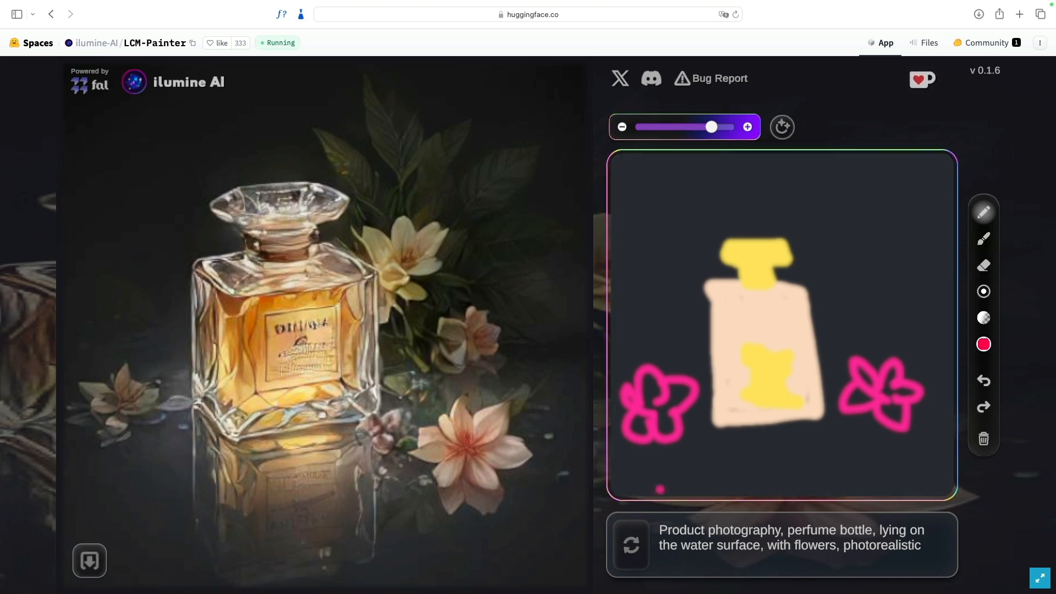
Swap the prompt for a randomly suggested one and clear the whole sketch from the canvas
{"action": "left_click", "coordinate": [632, 545]}
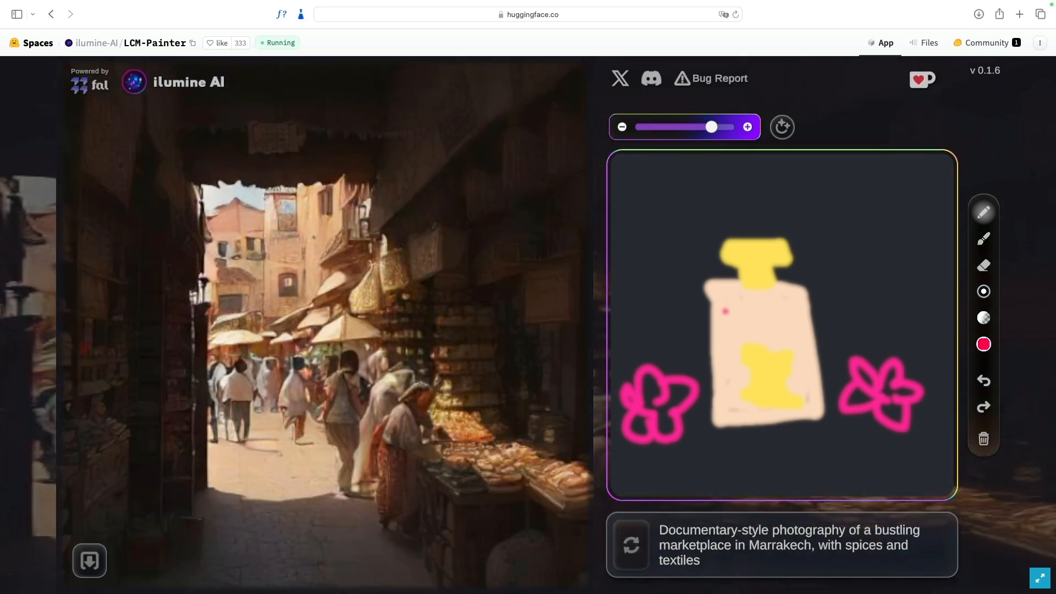
{"action": "left_click", "coordinate": [983, 438]}
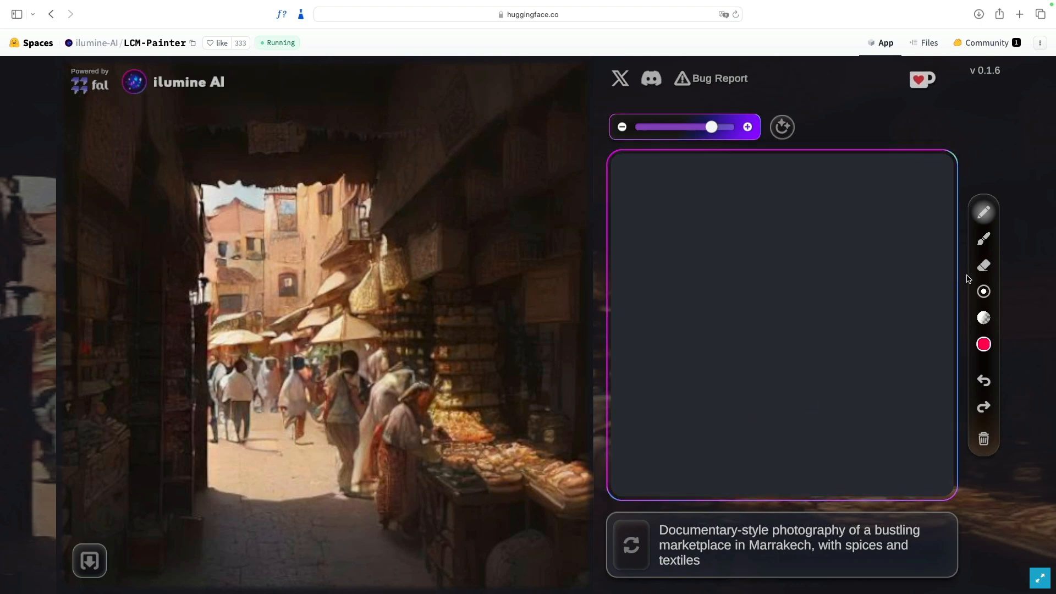
With a large brush in muted yellow, paint two diagonal bands merging at the canvas's lower edge and a separate upright column
{"action": "left_click", "coordinate": [983, 239]}
{"action": "left_click", "coordinate": [983, 345]}
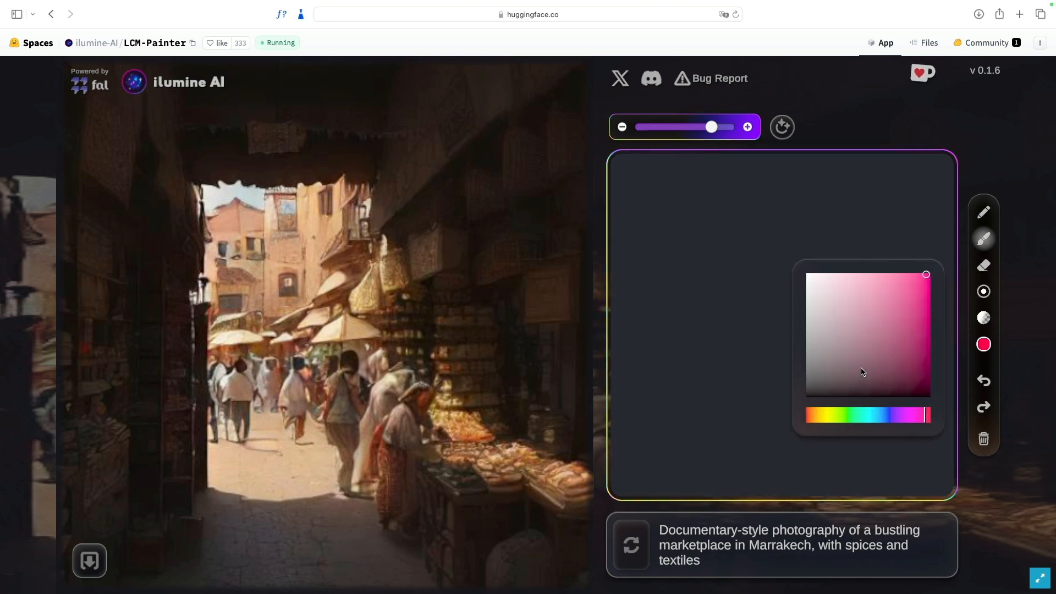
{"action": "left_click", "coordinate": [823, 412]}
{"action": "left_click_drag", "start_coordinate": [858, 352], "coordinate": [862, 317]}
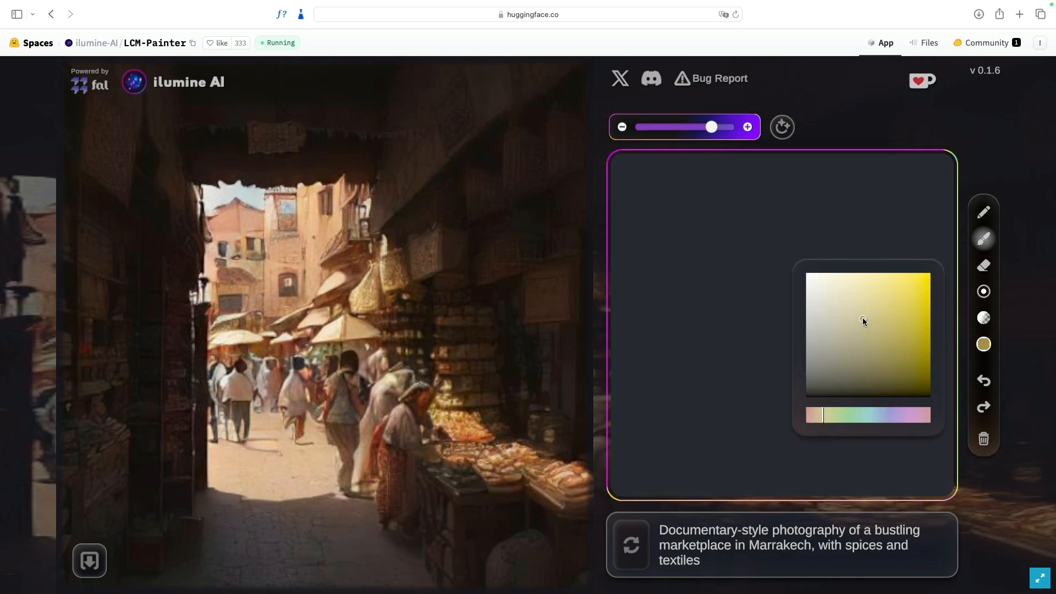
{"action": "left_click", "coordinate": [984, 291]}
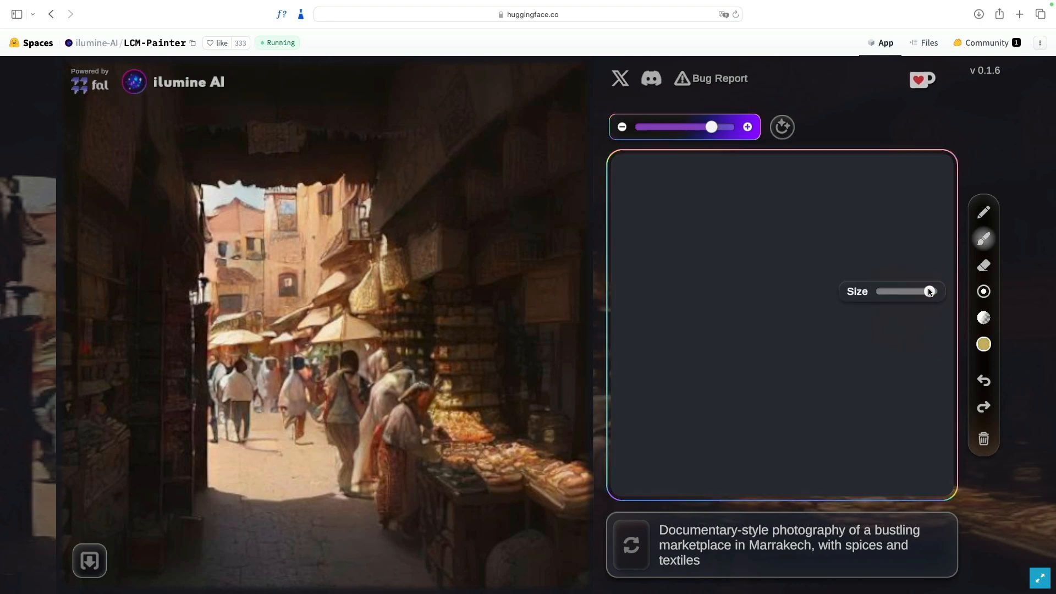
{"action": "mouse_move", "coordinate": [743, 476]}
{"action": "left_mouse_down"}
{"action": "mouse_move", "coordinate": [632, 269]}
{"action": "mouse_move", "coordinate": [838, 472]}
{"action": "left_mouse_up"}
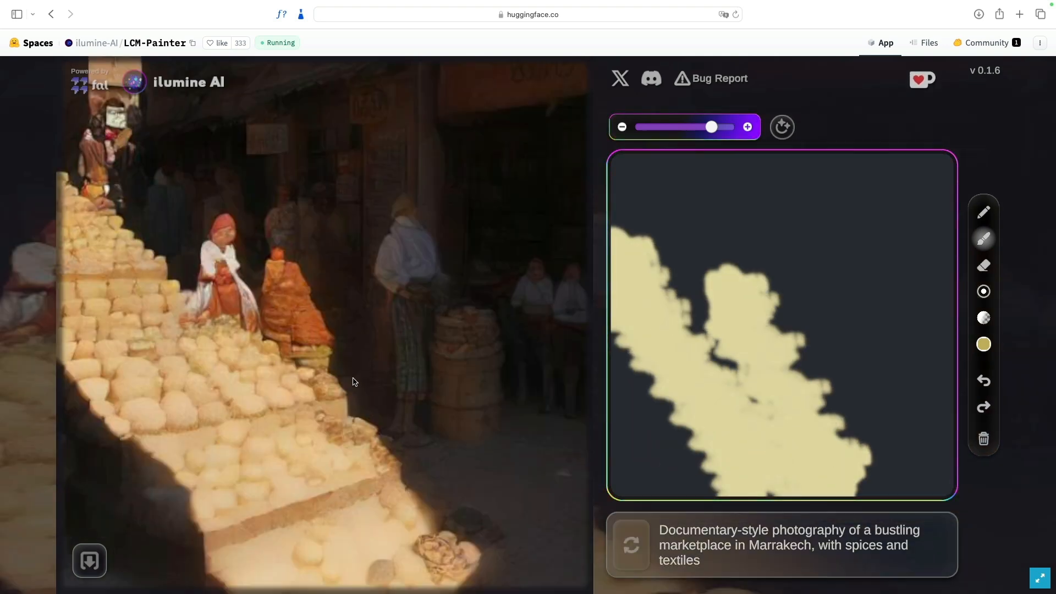
{"action": "mouse_move", "coordinate": [880, 247]}
{"action": "left_mouse_down"}
{"action": "mouse_move", "coordinate": [875, 385]}
{"action": "mouse_move", "coordinate": [866, 198]}
{"action": "left_mouse_up"}
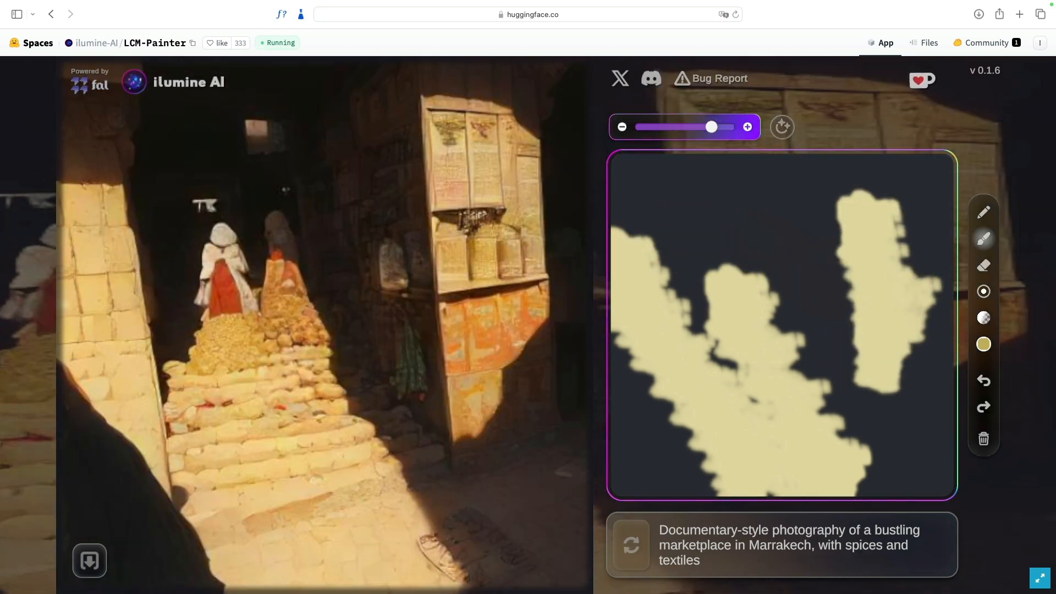
Change the colour to mint green and paint a wide horizontal strip along the bottom of the sketch
{"action": "left_click", "coordinate": [983, 346]}
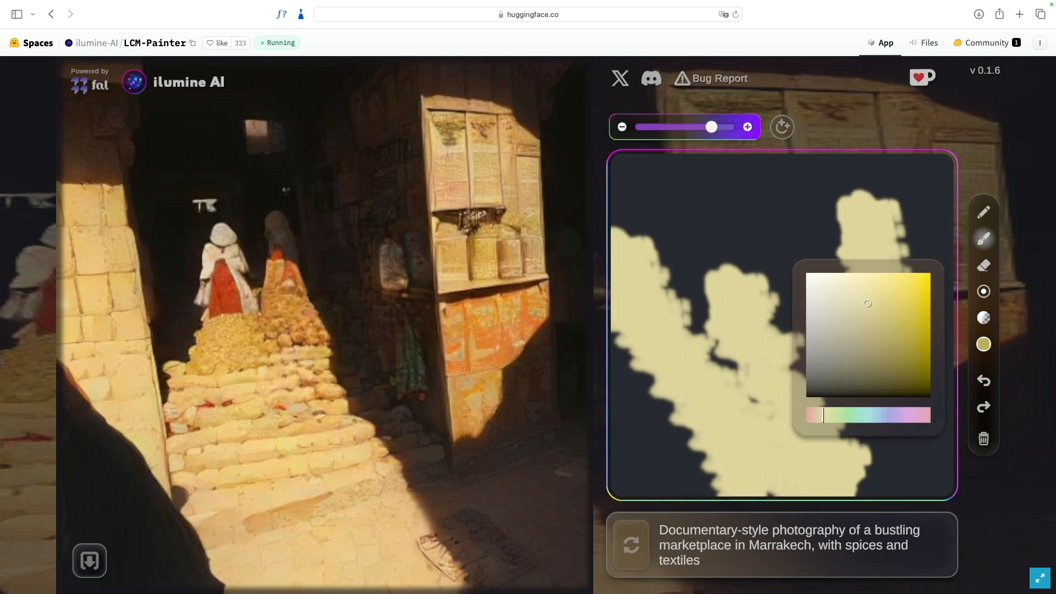
{"action": "left_click_drag", "start_coordinate": [834, 414], "coordinate": [859, 414]}
{"action": "mouse_move", "coordinate": [656, 455]}
{"action": "left_mouse_down"}
{"action": "mouse_move", "coordinate": [887, 450]}
{"action": "mouse_move", "coordinate": [925, 414]}
{"action": "mouse_move", "coordinate": [934, 453]}
{"action": "left_mouse_up"}
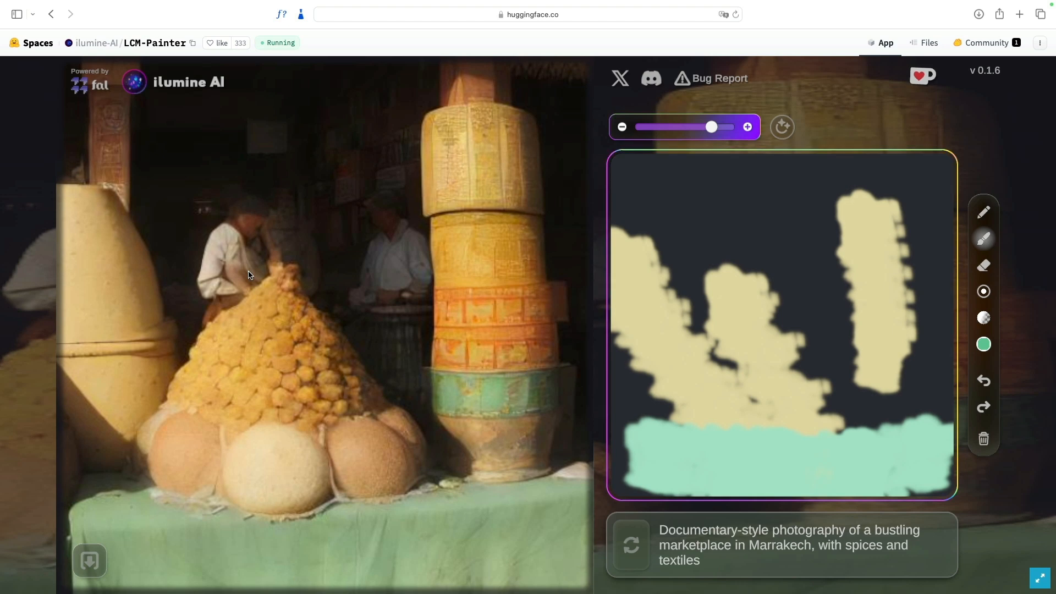
Cycle through several random prompts to regenerate the image from the same sketch in different styles
{"action": "left_click", "coordinate": [627, 544]}
{"action": "left_click", "coordinate": [624, 545]}
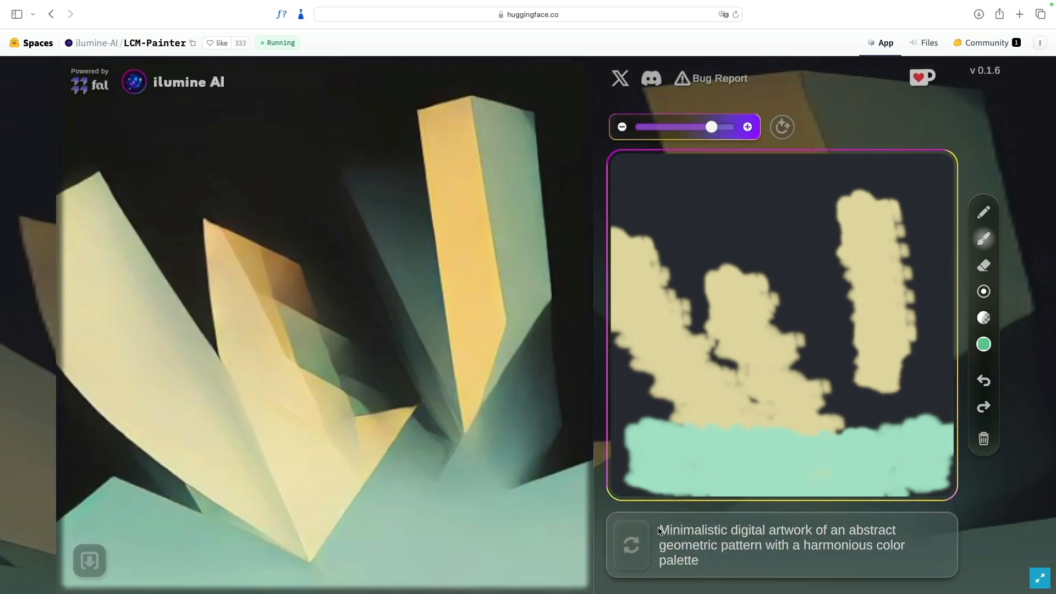
{"action": "left_click", "coordinate": [628, 543]}
{"action": "left_click", "coordinate": [626, 544]}
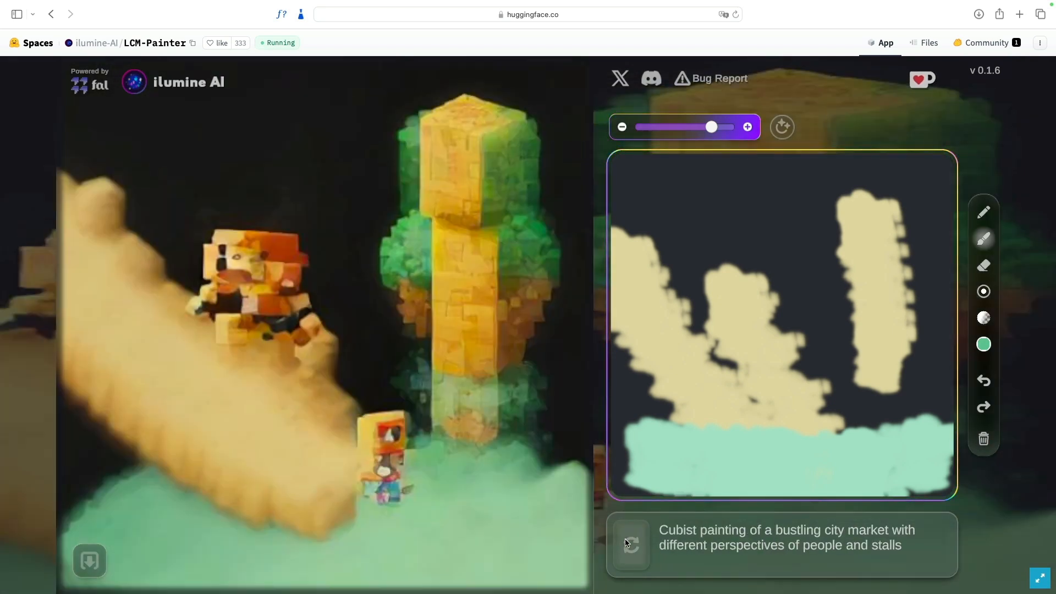